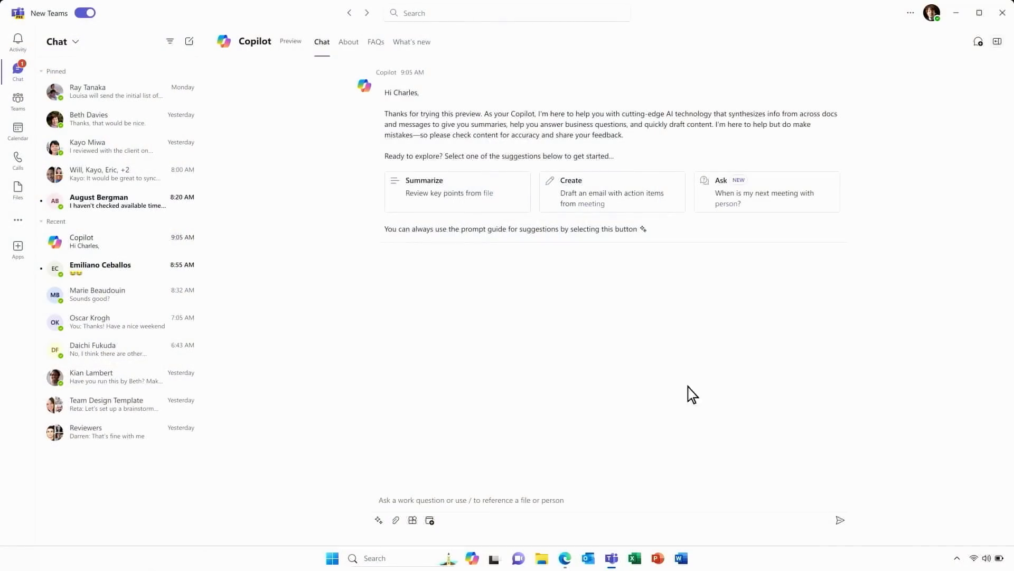
Ask Copilot 'What are the lead times with Supplier Alpine Ski House?' and get its no-information reply.
left_click(573, 502)
type("W")
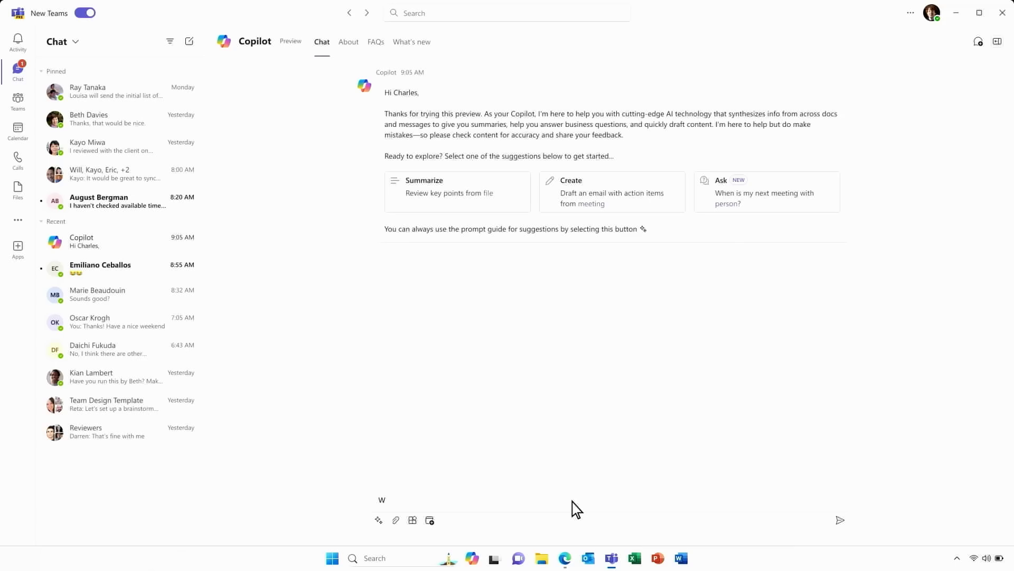
type("hat are the lead times with Supplier Alpine Ski")
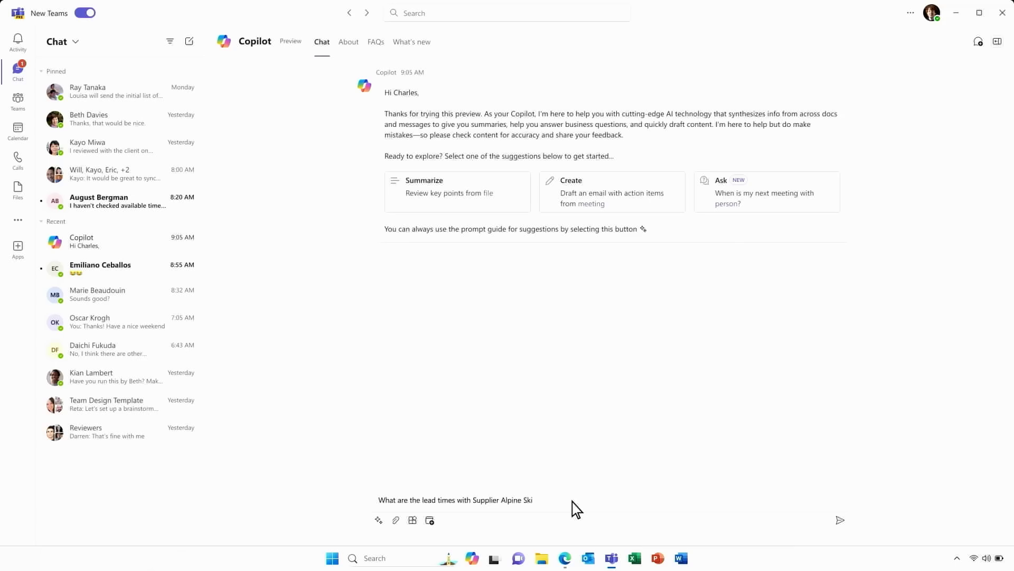
type(" House?")
left_click(840, 521)
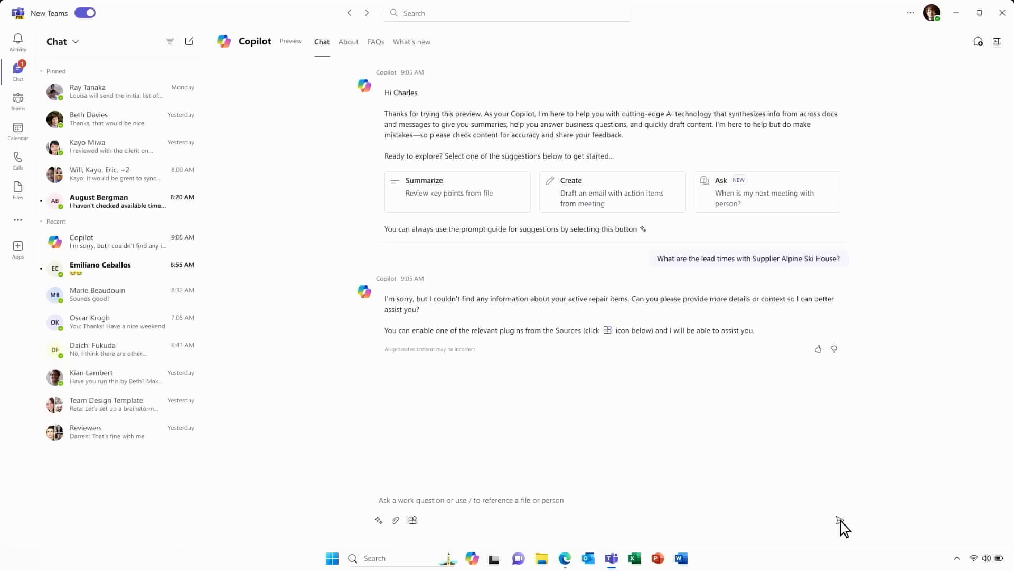
left_click(412, 521)
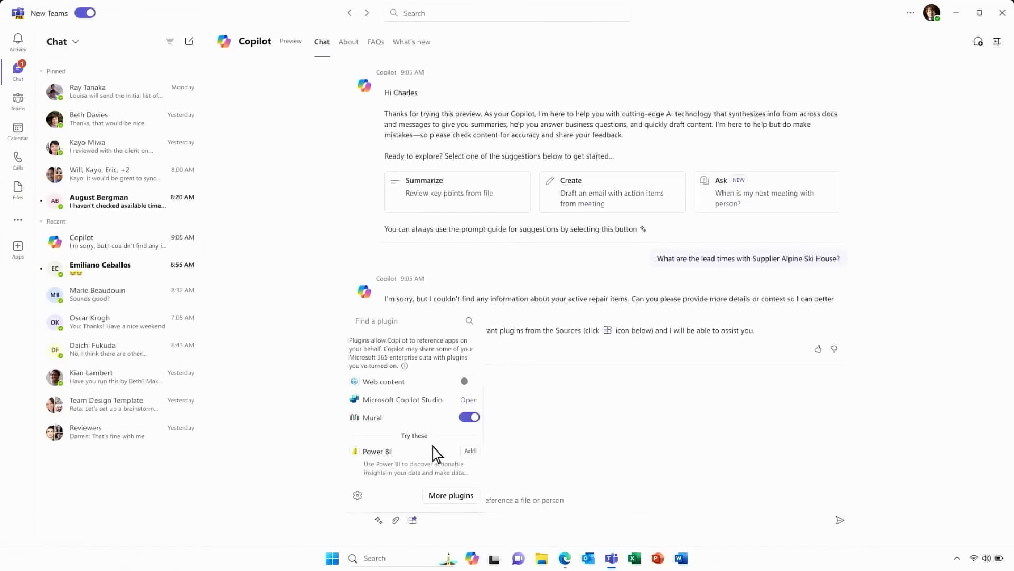
Open Copilot Studio from the Teams Copilot plugins flyout.
left_click(466, 401)
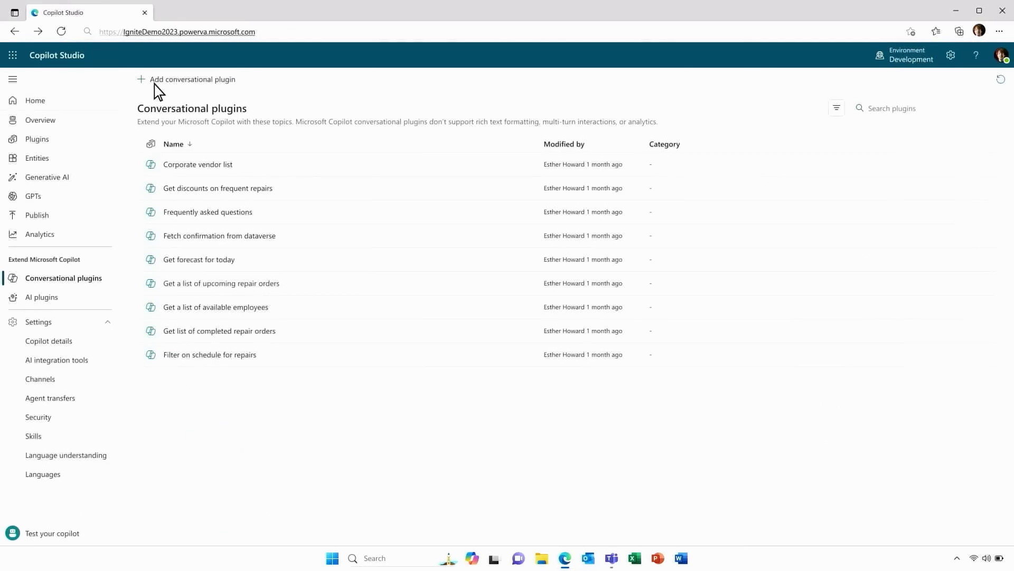
Create the Supplier Performance Metrics conversational plugin from the Conversational plugins page.
left_click(155, 83)
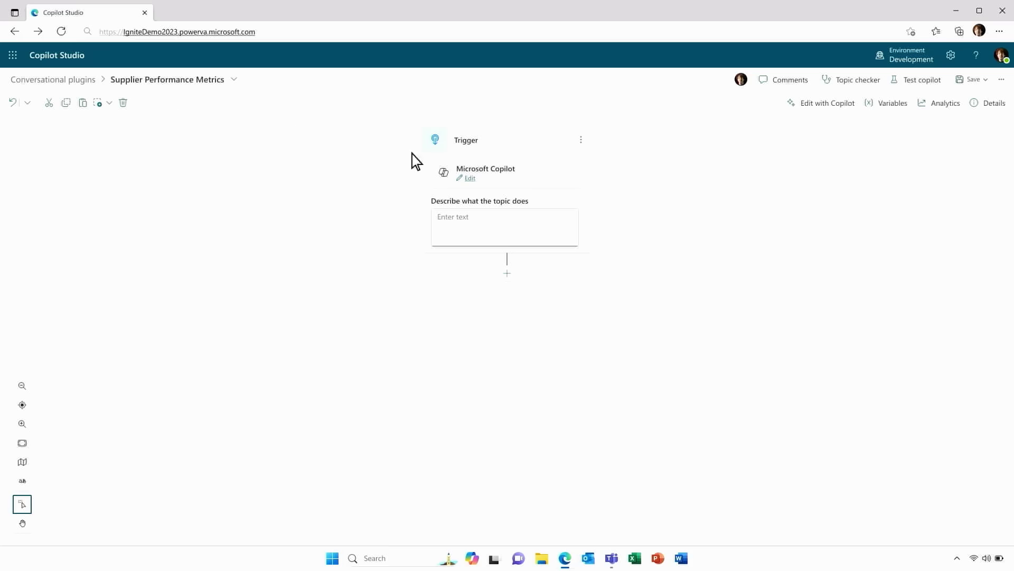
Describe the topic as 'Provide details to employees asking questions about supplier metrics and performance.'.
left_click(547, 224)
type("Provide details to emp")
type("loyees asking questions about supplier metrics and performance.")
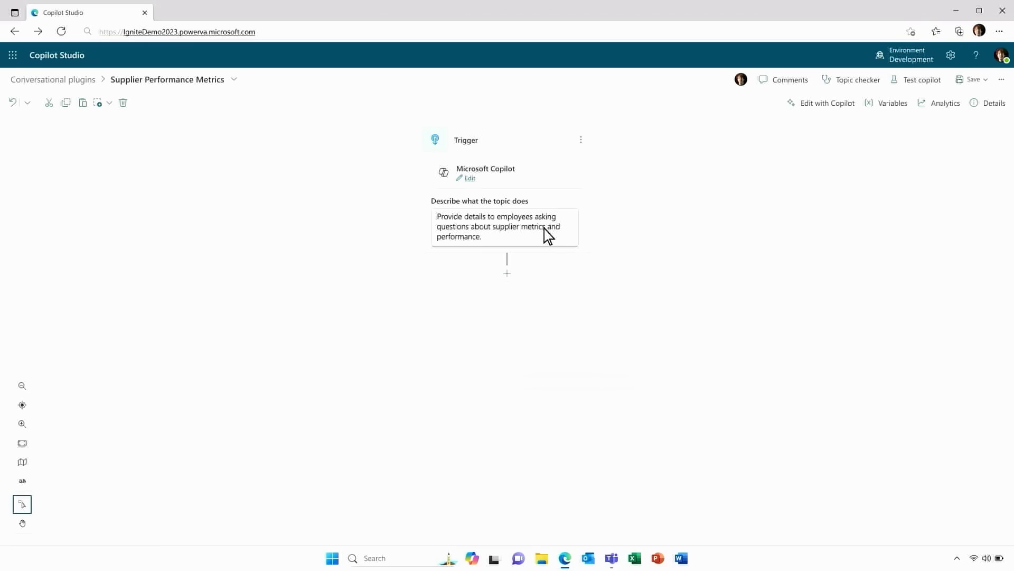
left_click(508, 273)
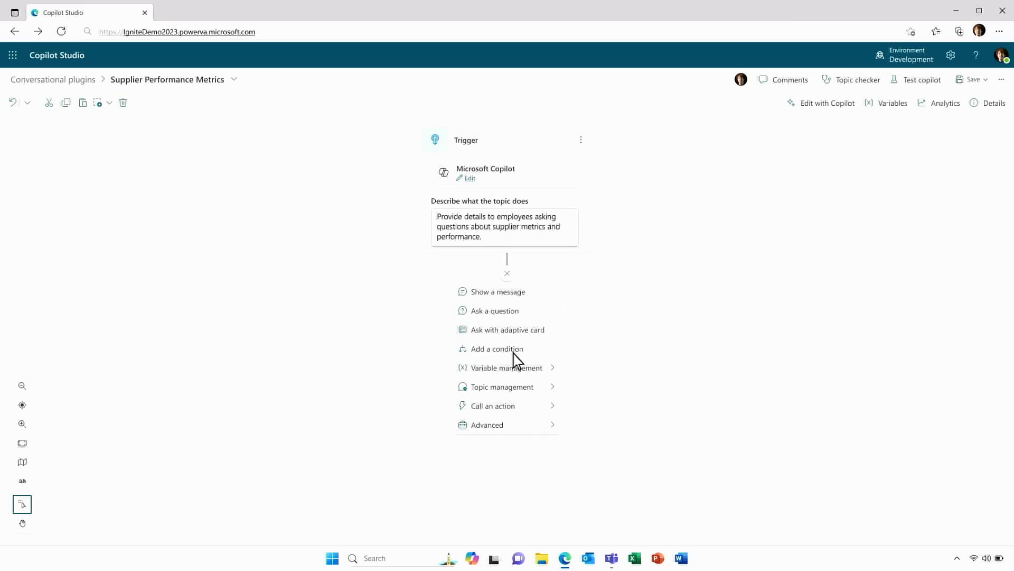
Insert a Create generative answers step under the trigger from the Advanced options.
left_click(532, 425)
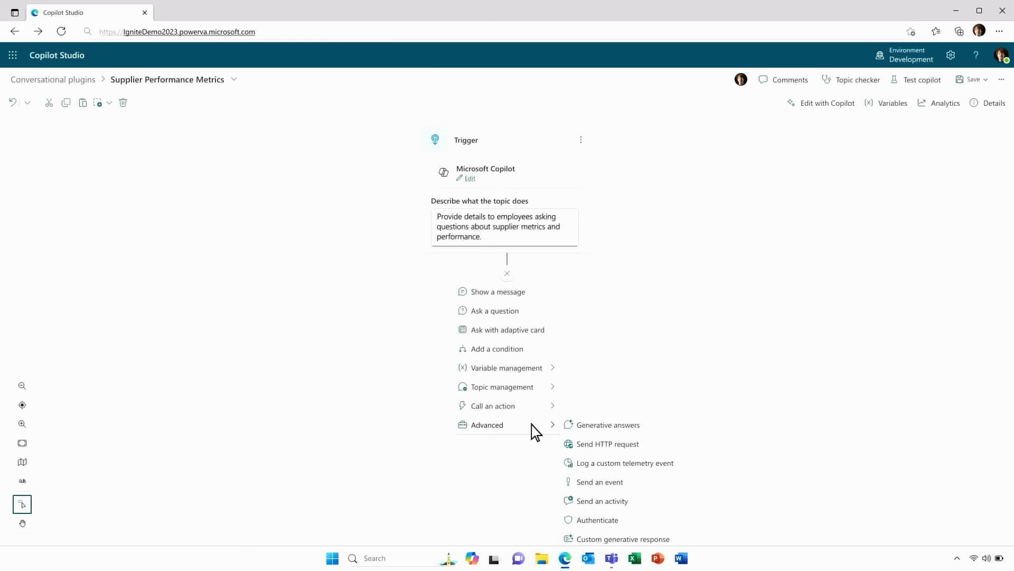
left_click(644, 427)
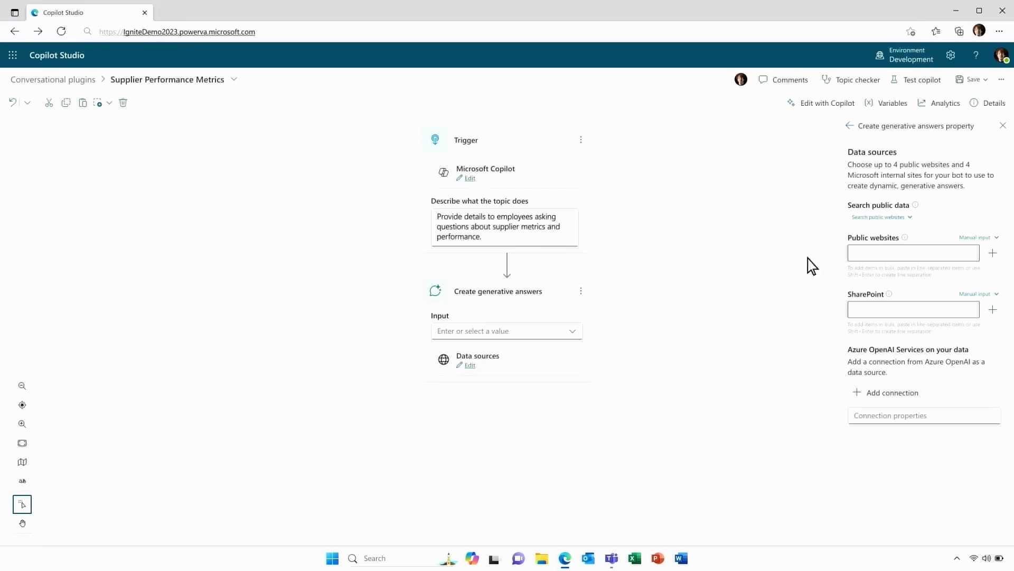
left_click(950, 310)
type("https://contoso.sharepoint.com/SupplierMetrics")
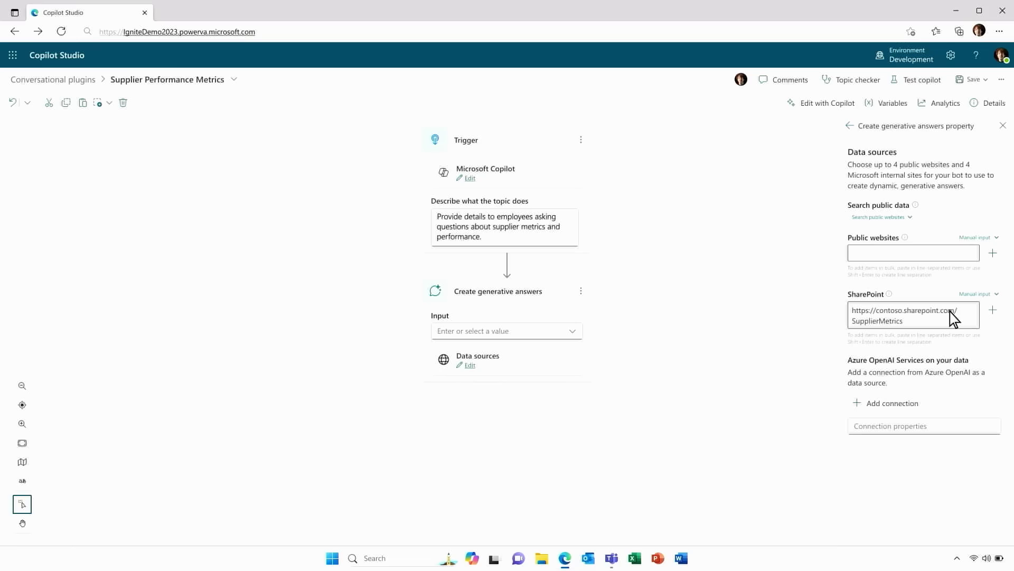
left_click(993, 309)
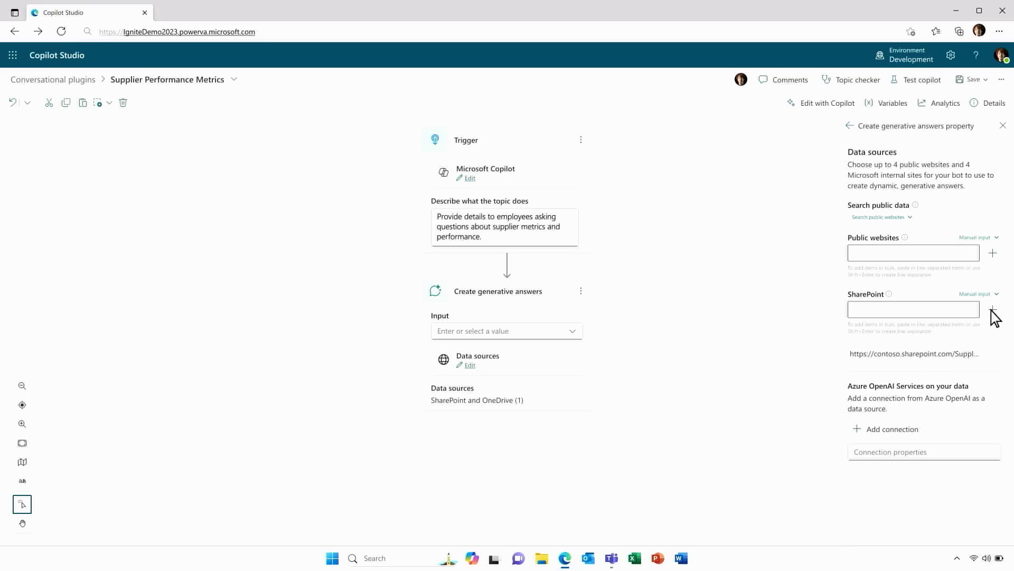
left_click(907, 352)
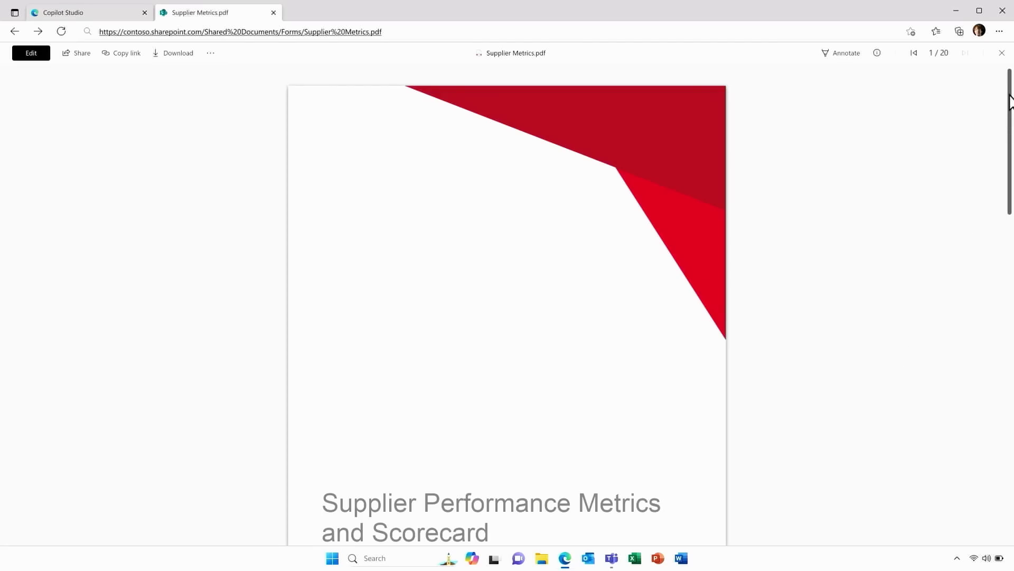
left_click_drag(1010, 101, 1010, 220)
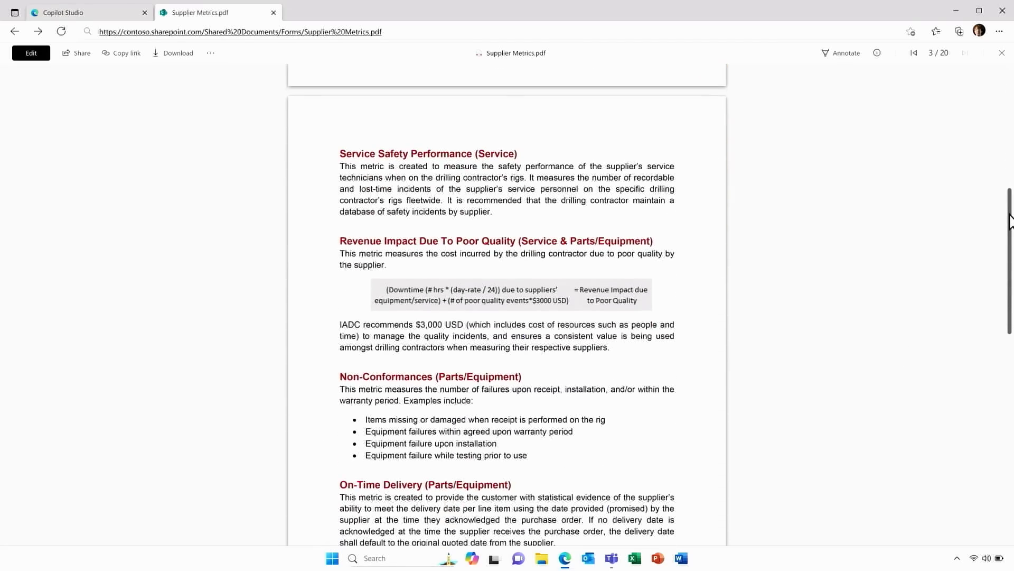
left_click_drag(1010, 221, 1011, 492)
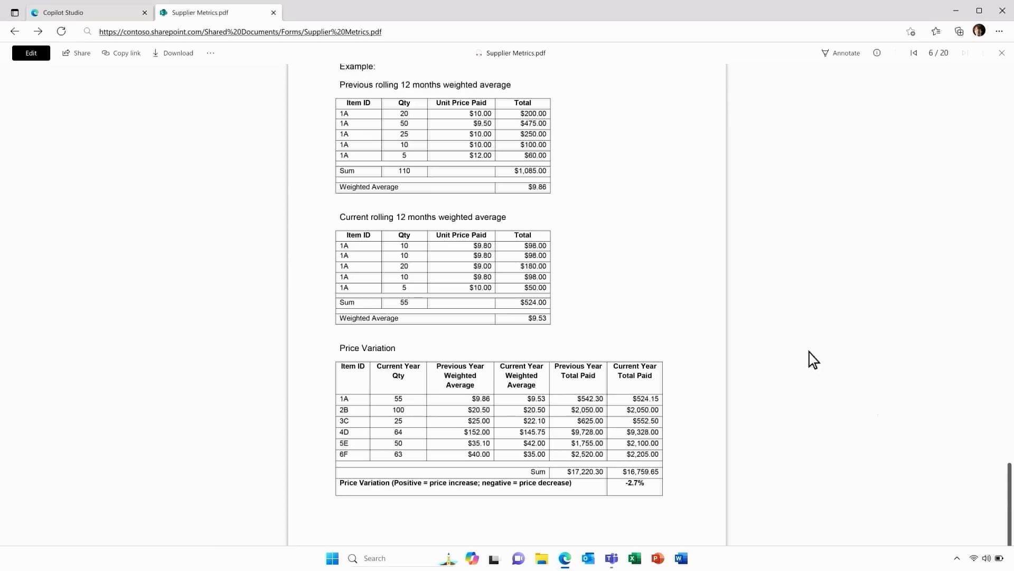
Review the Supplier Metrics PDF's price variation tables, then close the PDF.
left_click(273, 13)
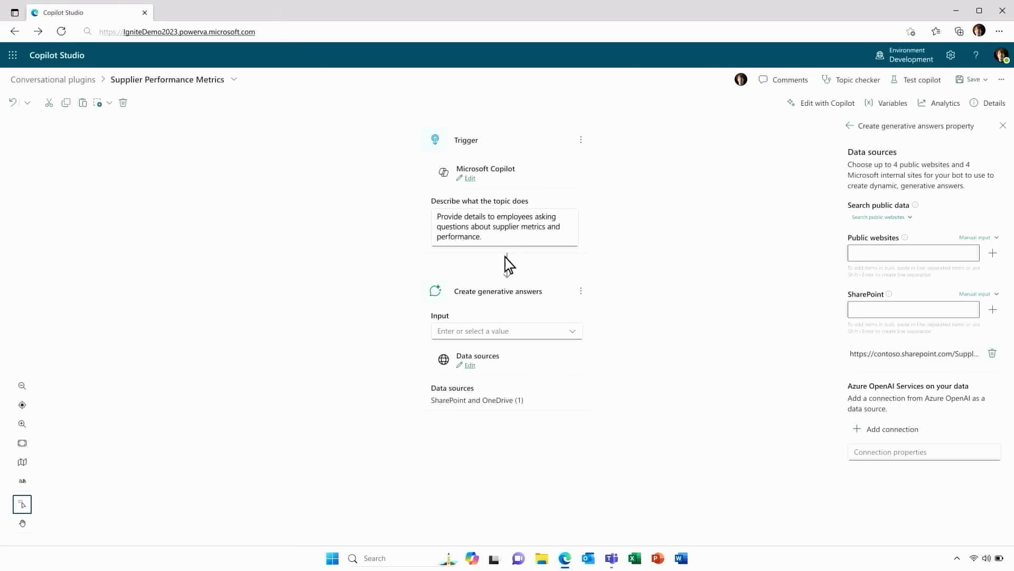
Set the generative answers step's input to the system variable Activity.Text.
left_click(576, 331)
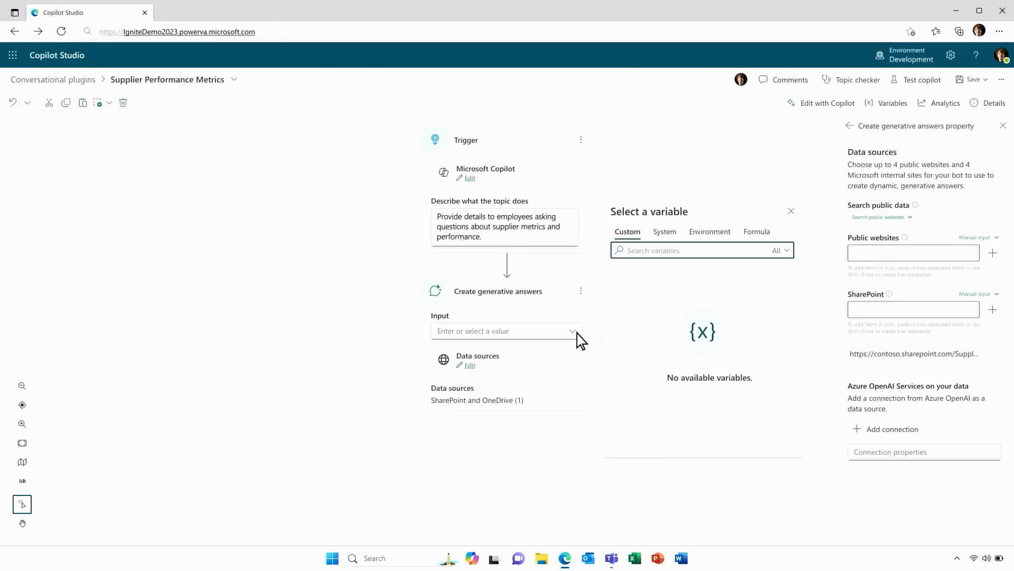
left_click(670, 239)
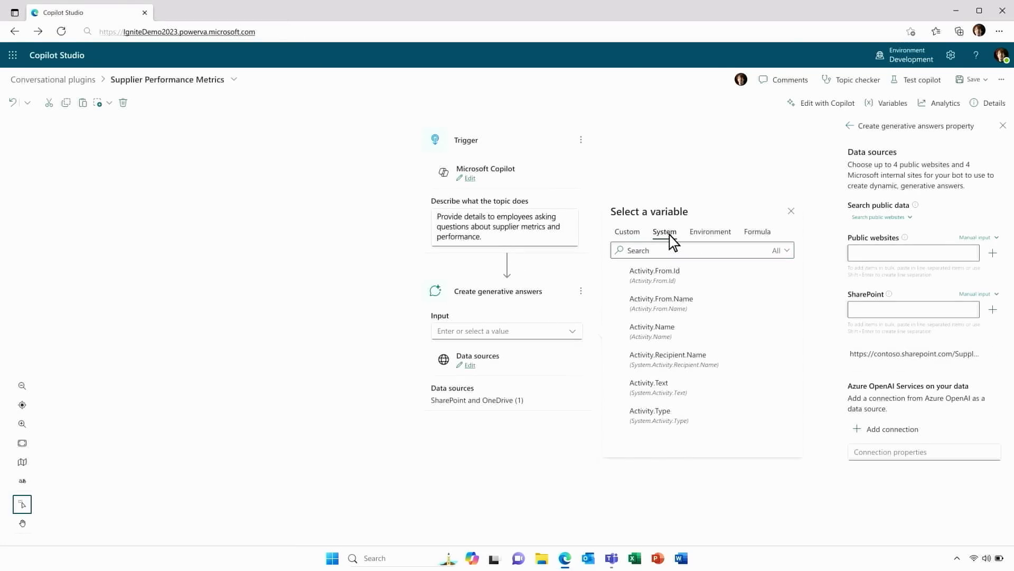
left_click(698, 390)
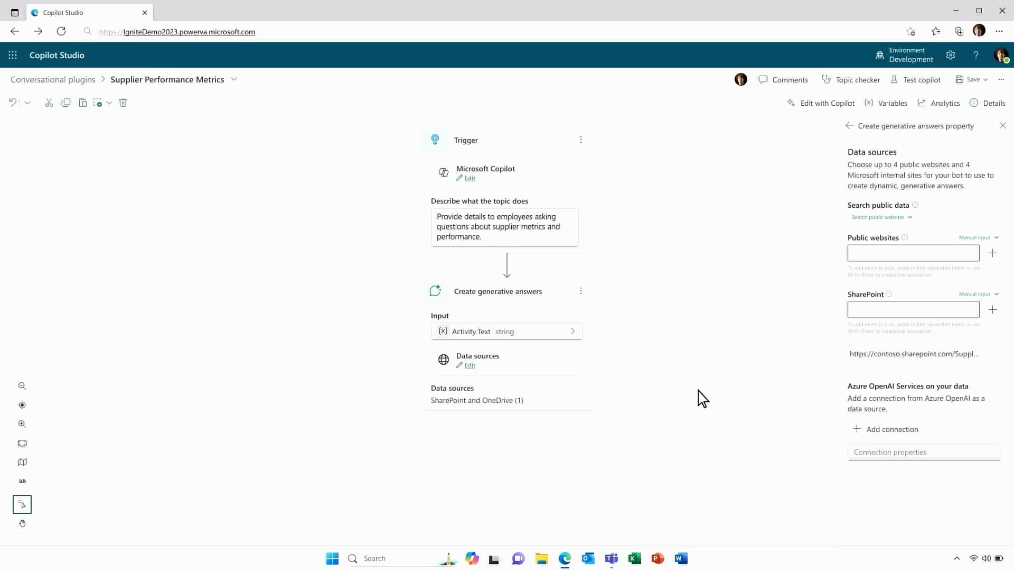
left_click(967, 81)
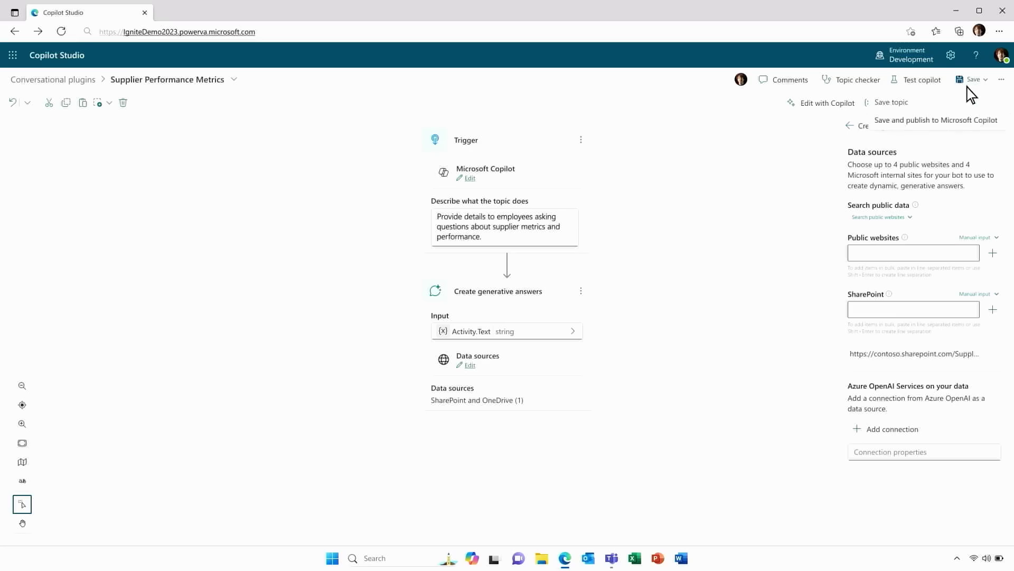
Publish the Supplier Performance Metrics plugin to Microsoft Copilot and return to Teams.
left_click(983, 121)
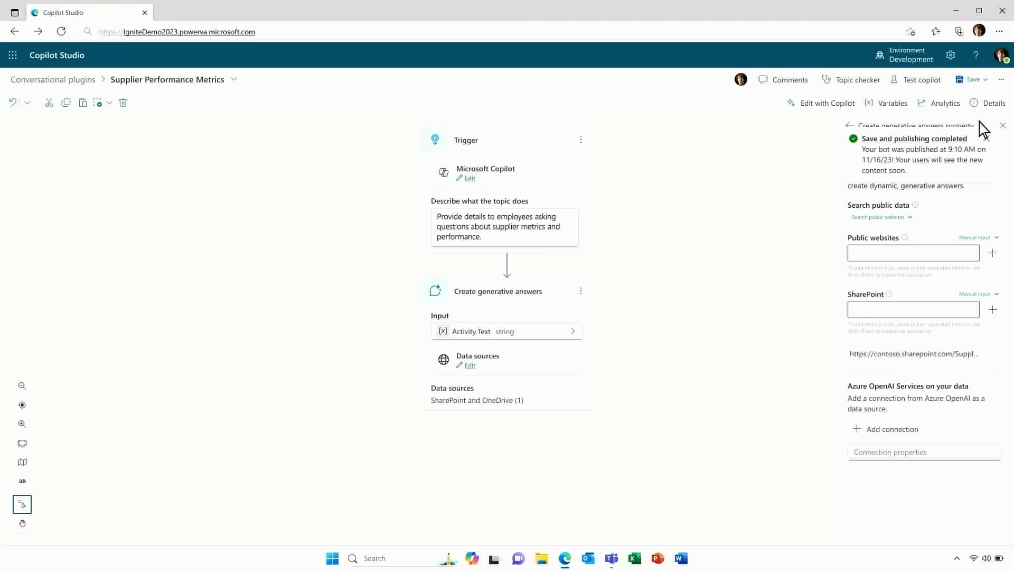
left_click(613, 559)
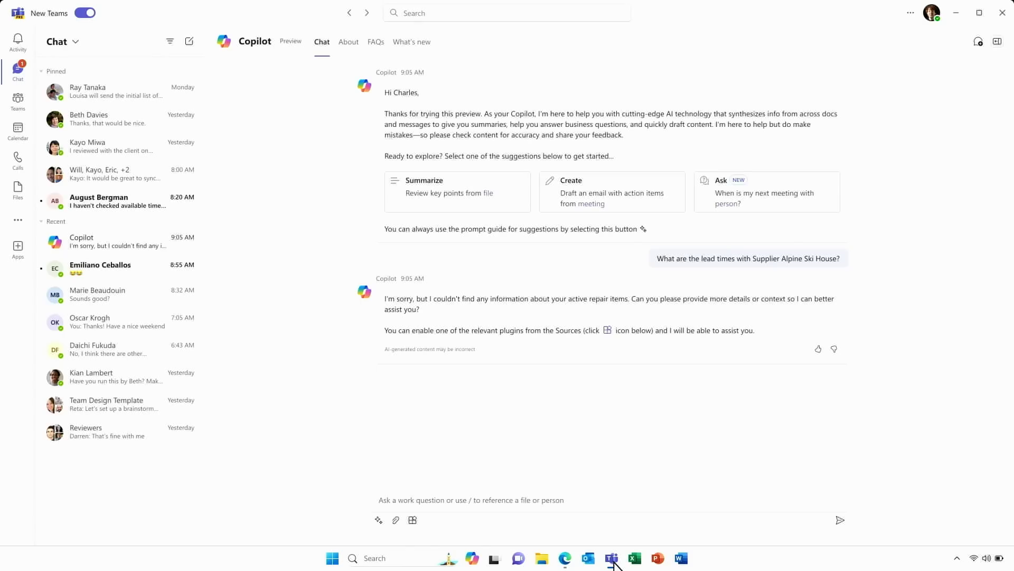
left_click(590, 504)
type("What are the lead times with Supplier Alpine Ski")
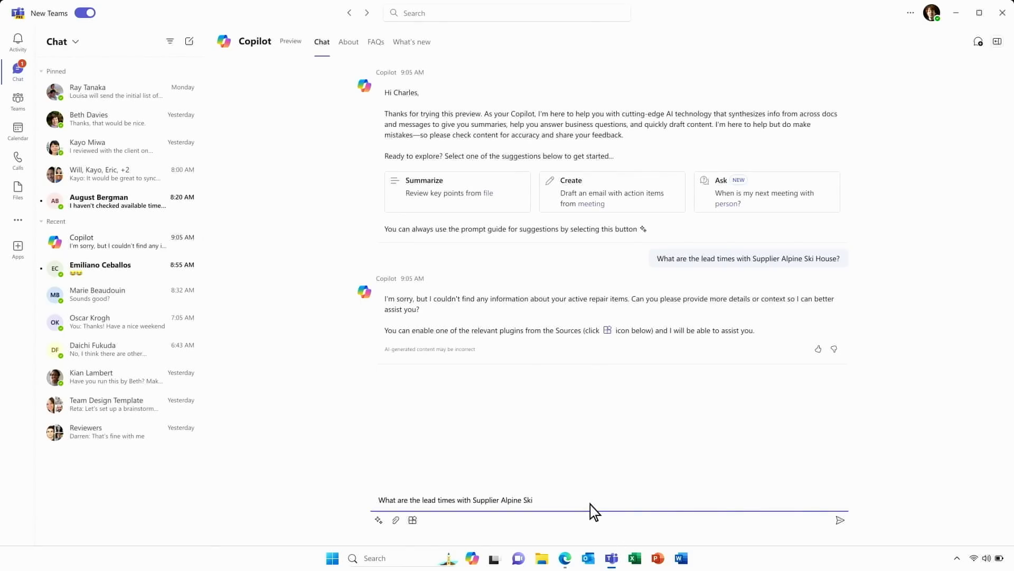
type(" House?")
Re-ask the Alpine Ski House lead-time question and get the 10-day delivery answer.
left_click(841, 521)
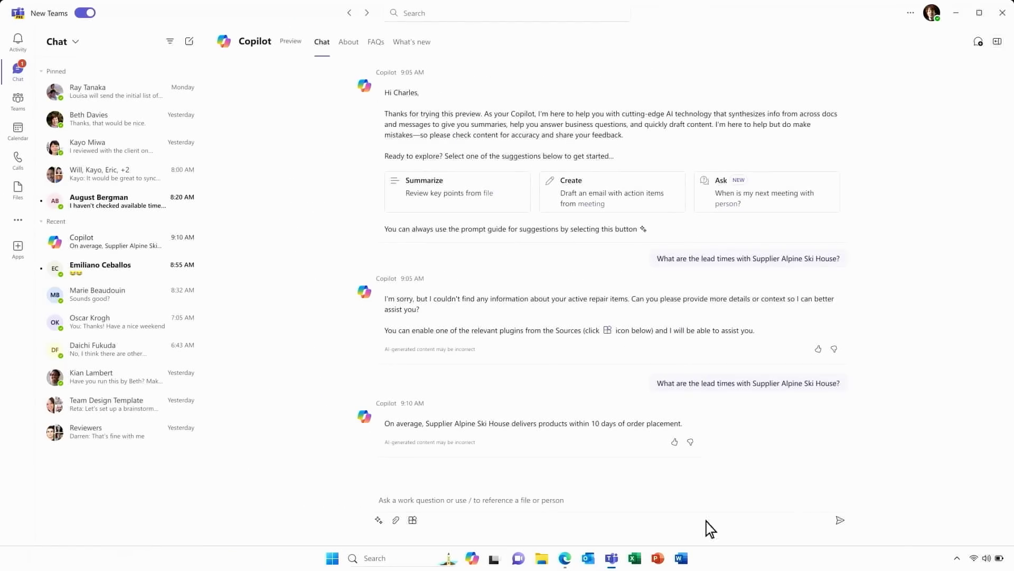
left_click(413, 521)
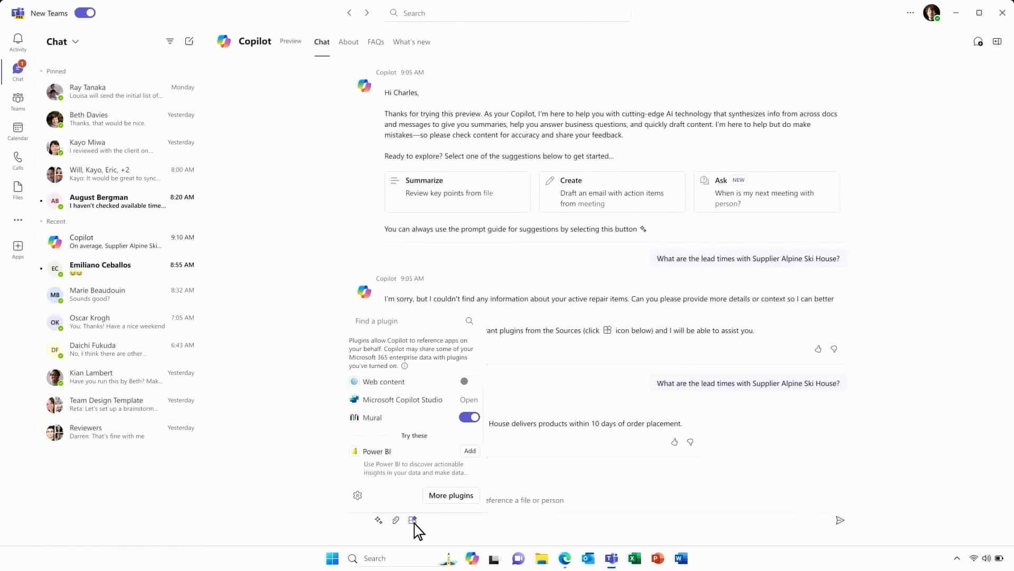
left_click(470, 400)
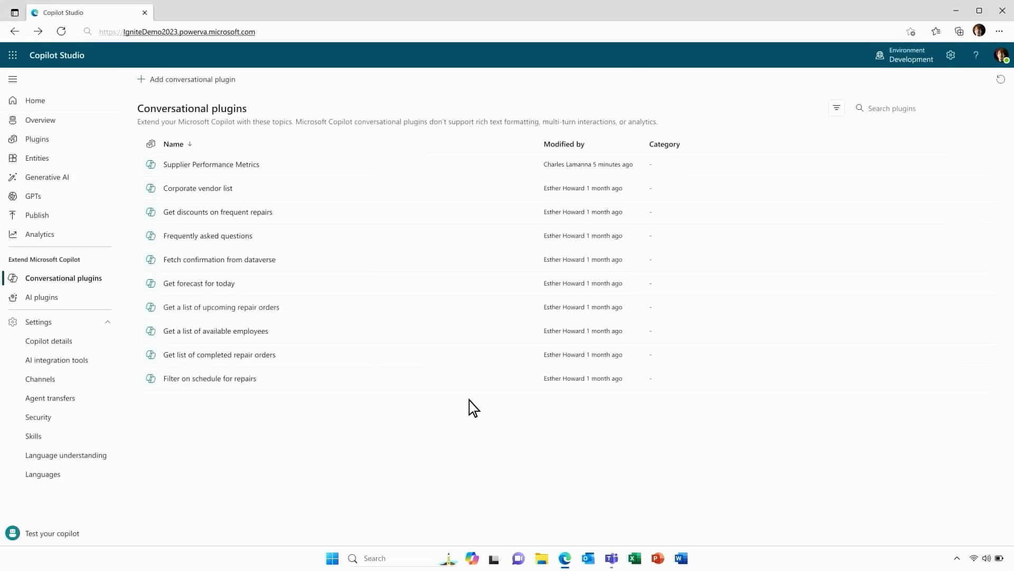
Create another plugin topic described as giving employees supplier metrics and performance details.
left_click(169, 82)
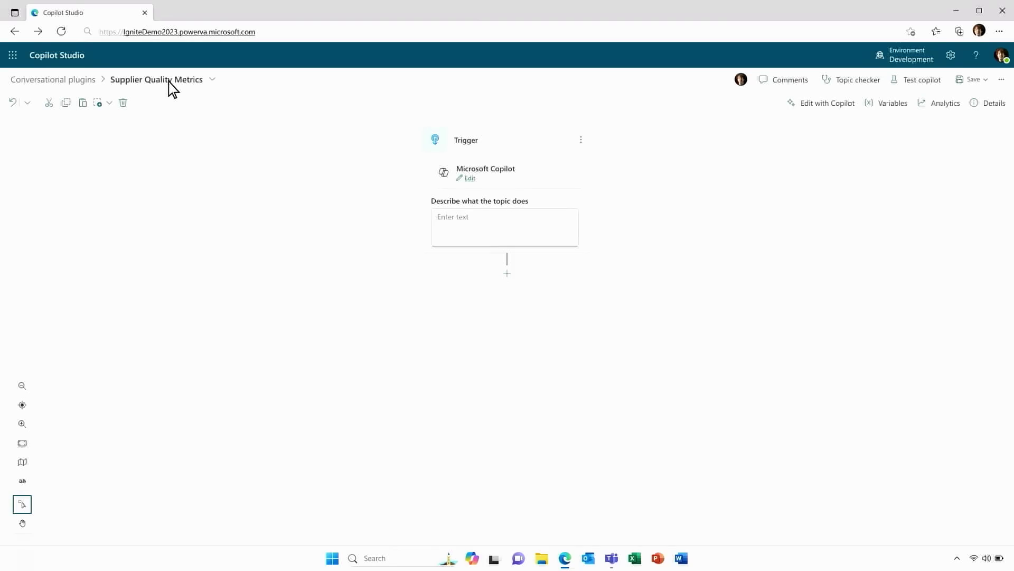
left_click(531, 233)
type("Provide details to")
type(" employees asking questions about supplier metrics and performance.")
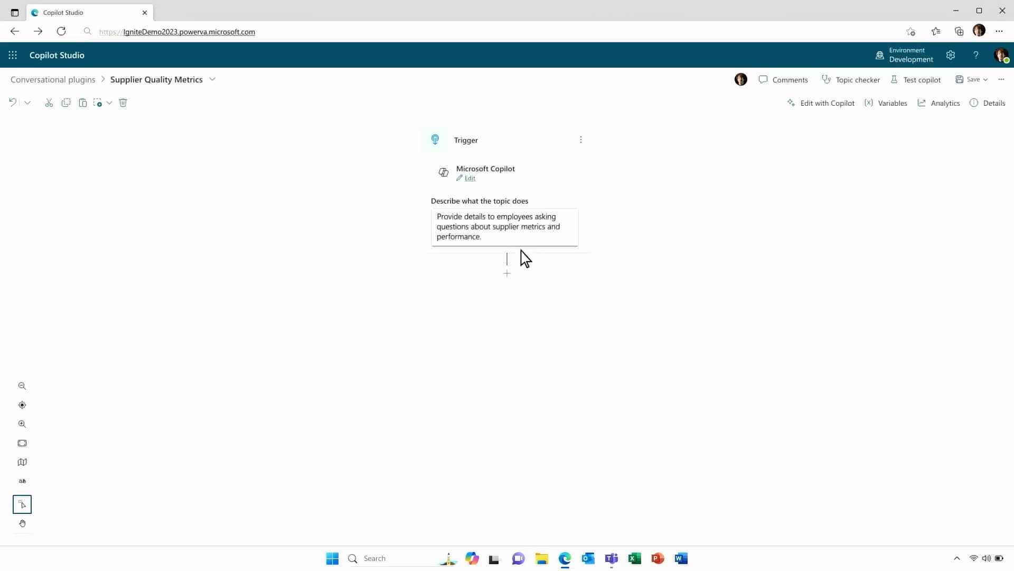
left_click(508, 274)
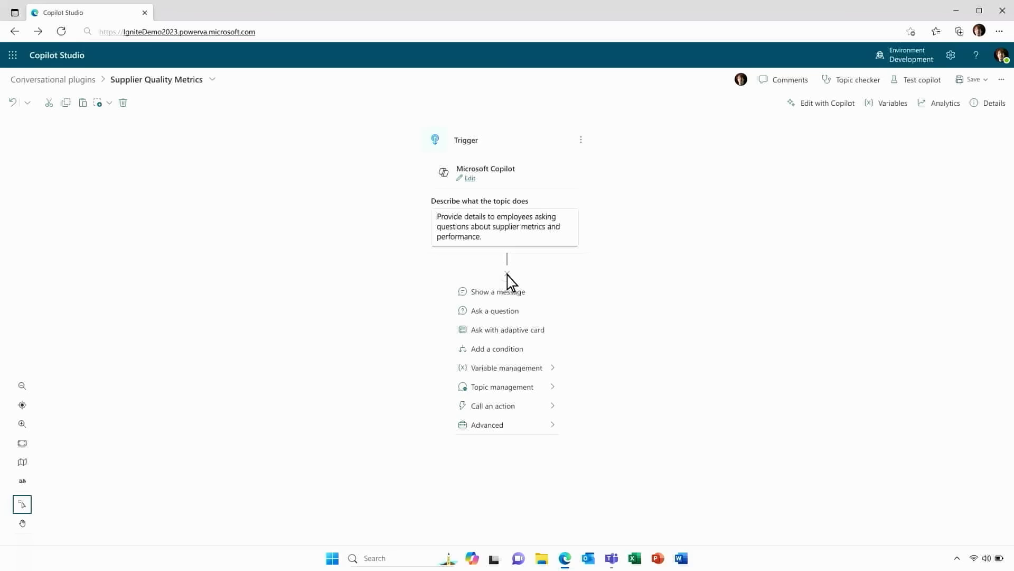
Add a Read SAP table action with Table name 'Supplier Performance Table' after the trigger.
left_click(532, 408)
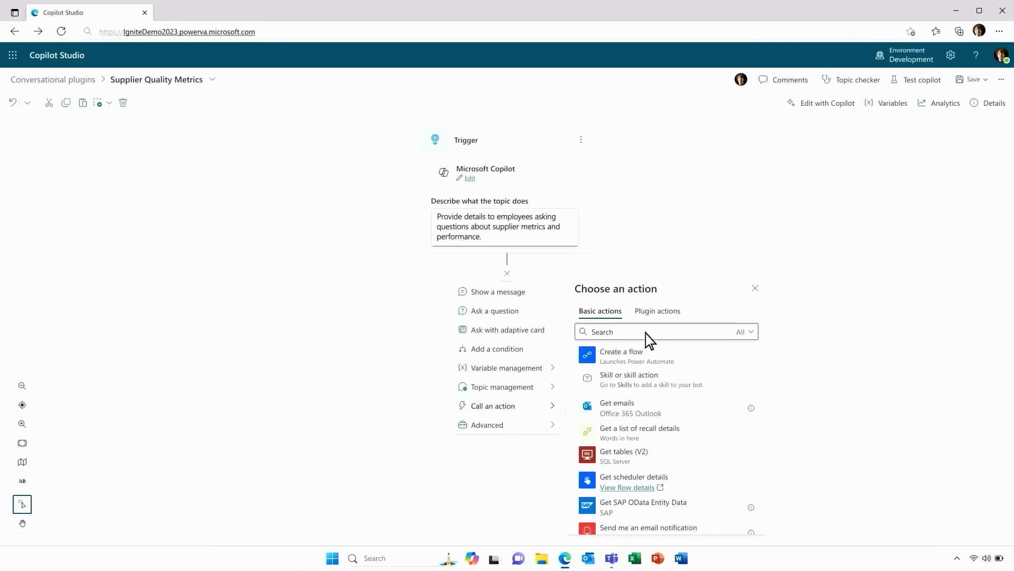
left_click(646, 334)
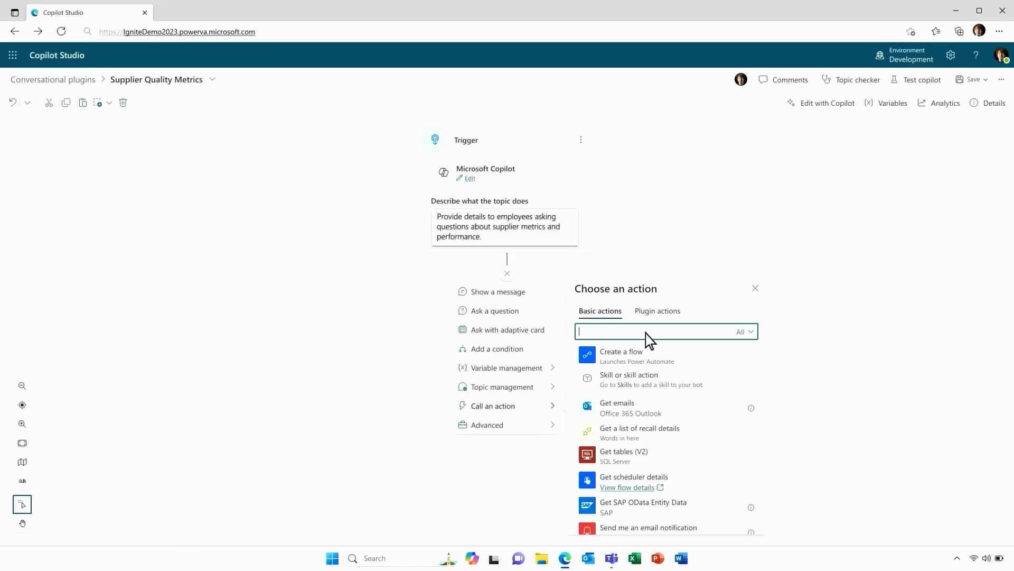
type("SAP")
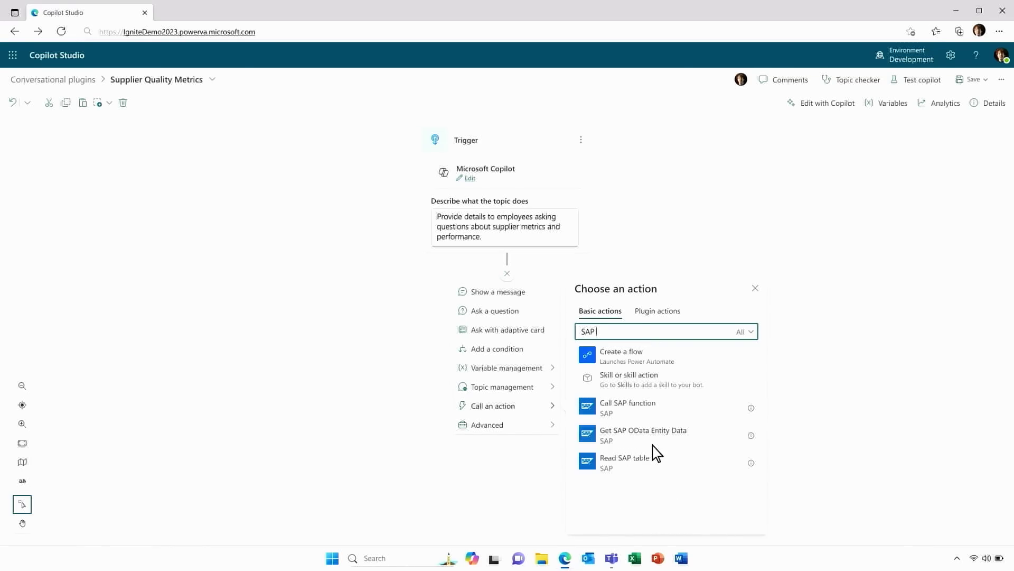
left_click(654, 468)
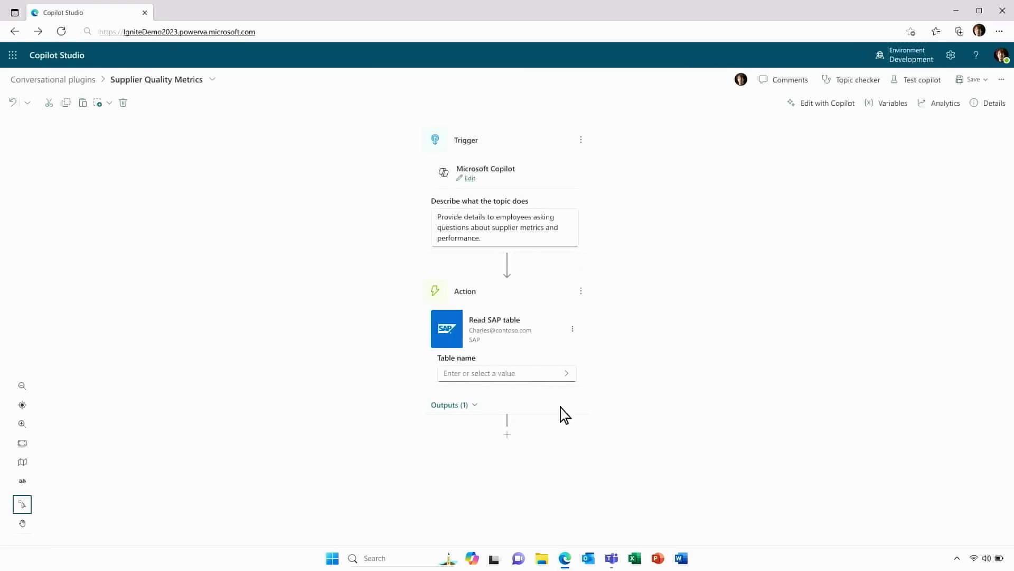
type("Supplier Performance Table")
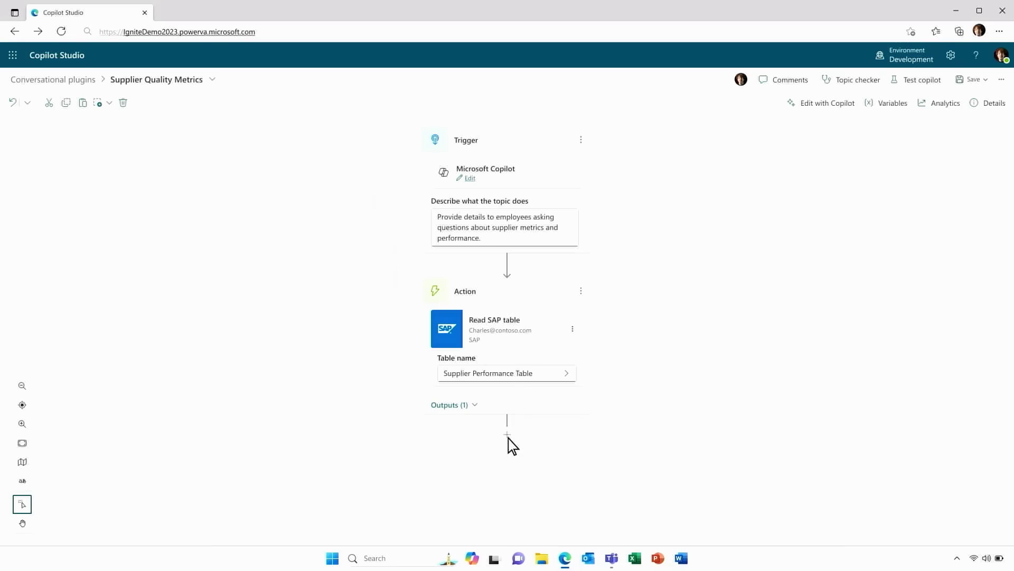
left_click(508, 435)
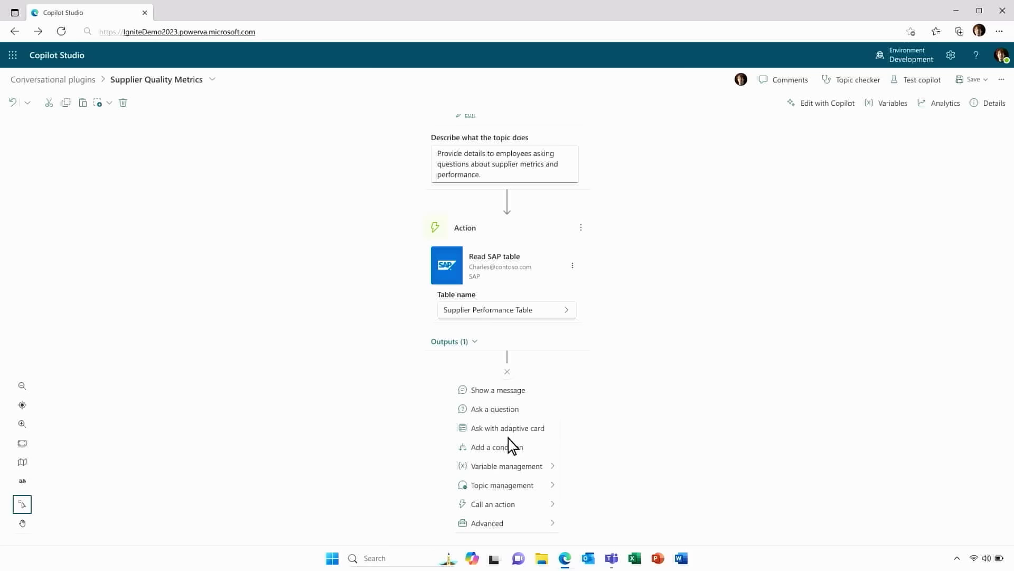
Add the Supplier Quality Metrics 'Get order delivery rates' action after the Read SAP table step.
left_click(531, 511)
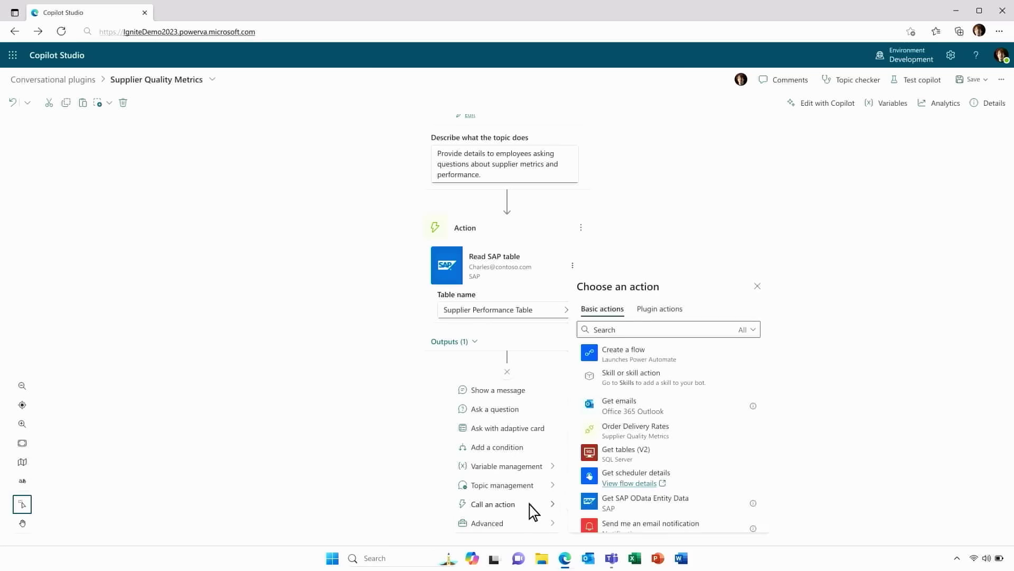
left_click(618, 332)
type("Suppl")
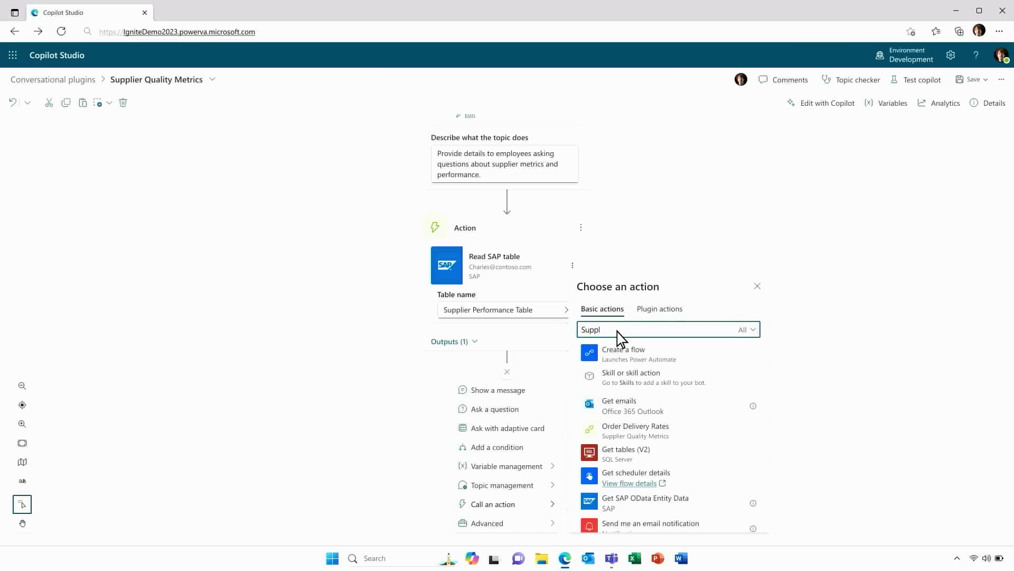
type("ier Quality Metr")
type("ics")
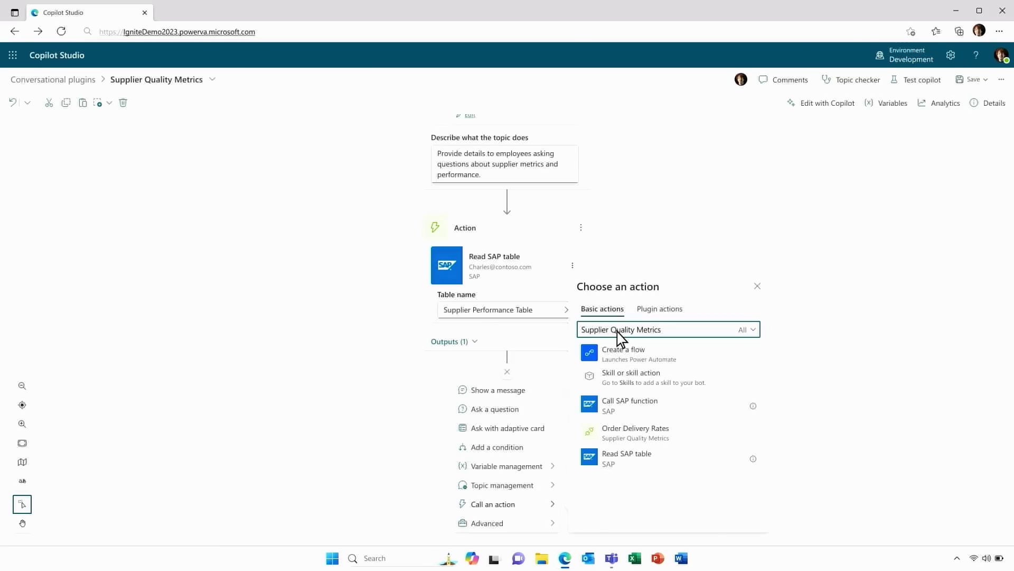
left_click(686, 440)
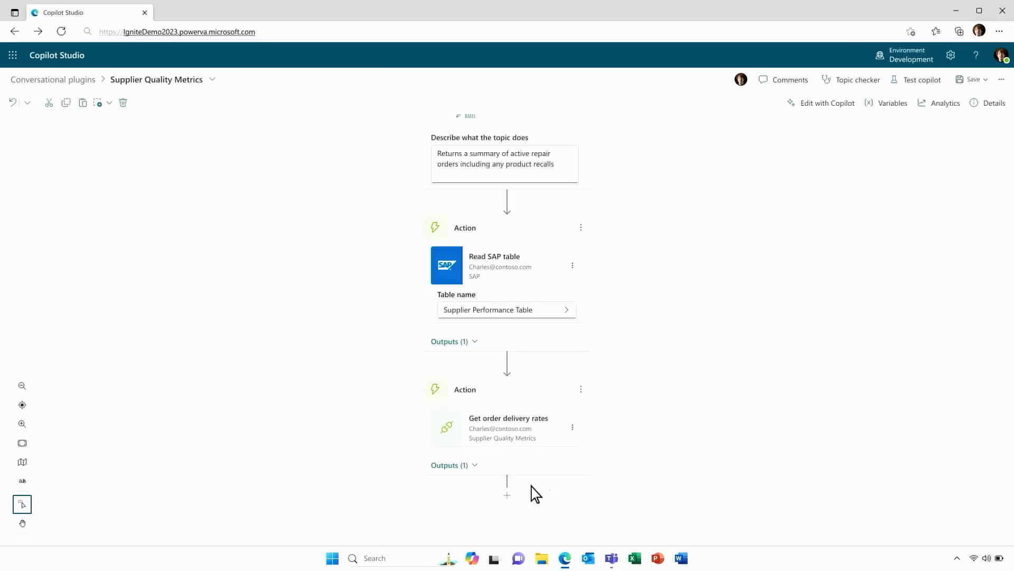
left_click(507, 496)
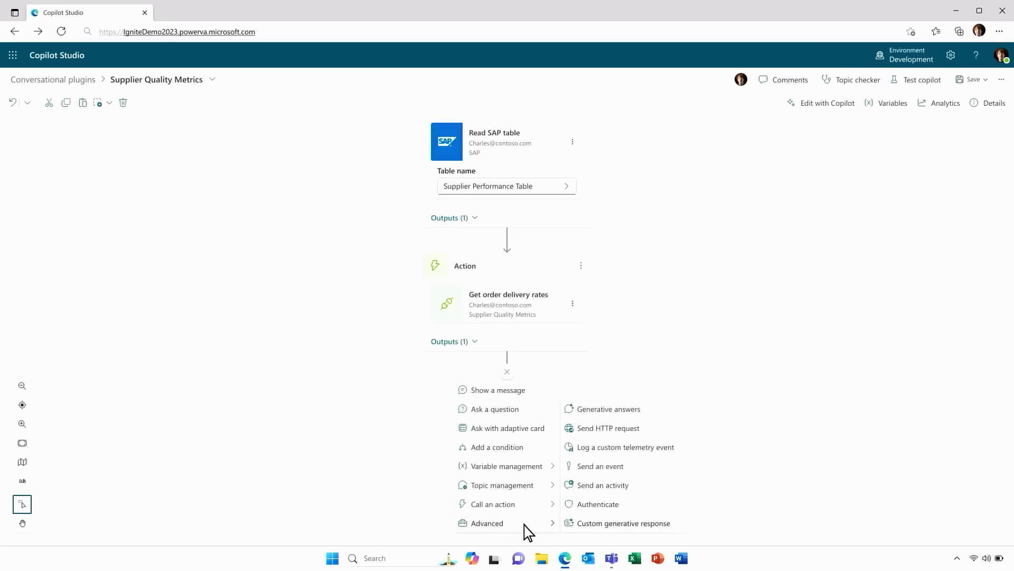
Add a custom generative response on SupplierQualityMetrics summarising supplier lead times and delivery dates.
mouse_move(487, 523)
left_click(568, 524)
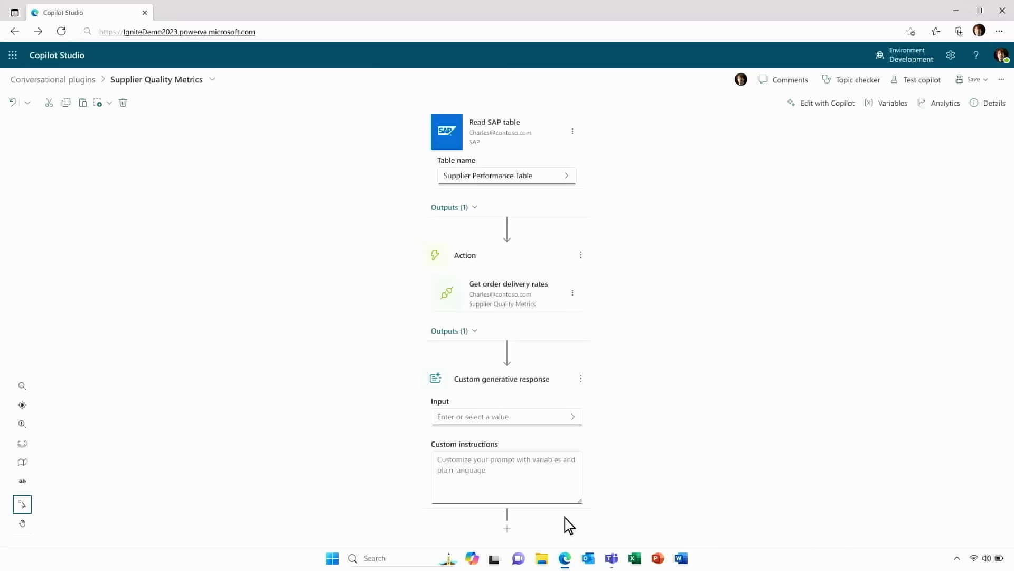
left_click(573, 418)
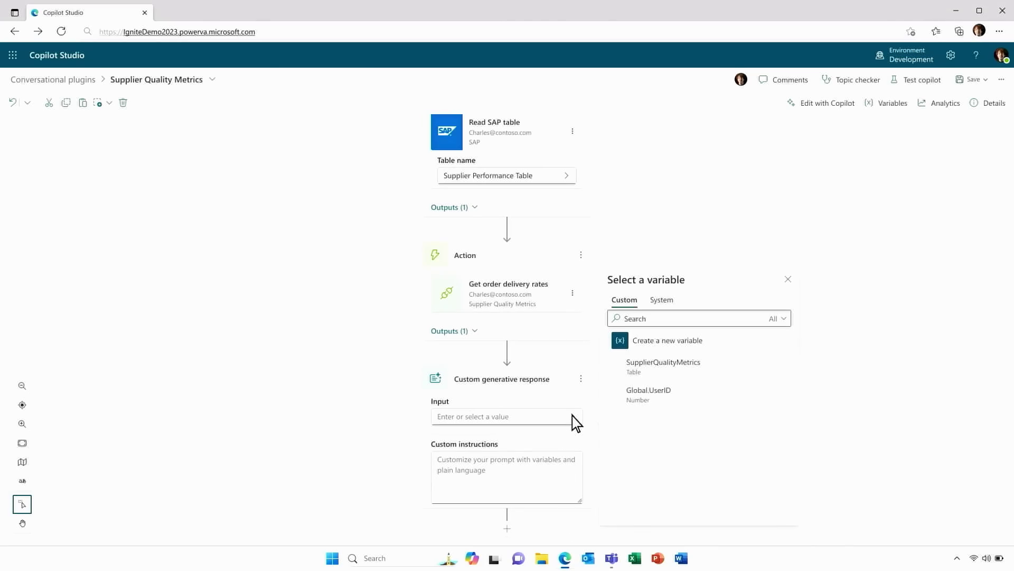
left_click(666, 366)
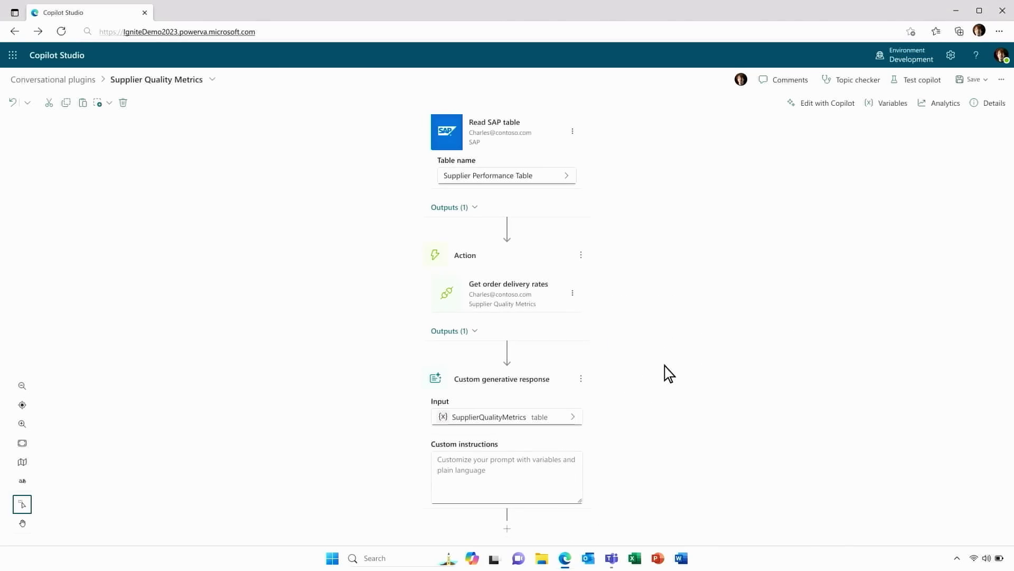
left_click(542, 467)
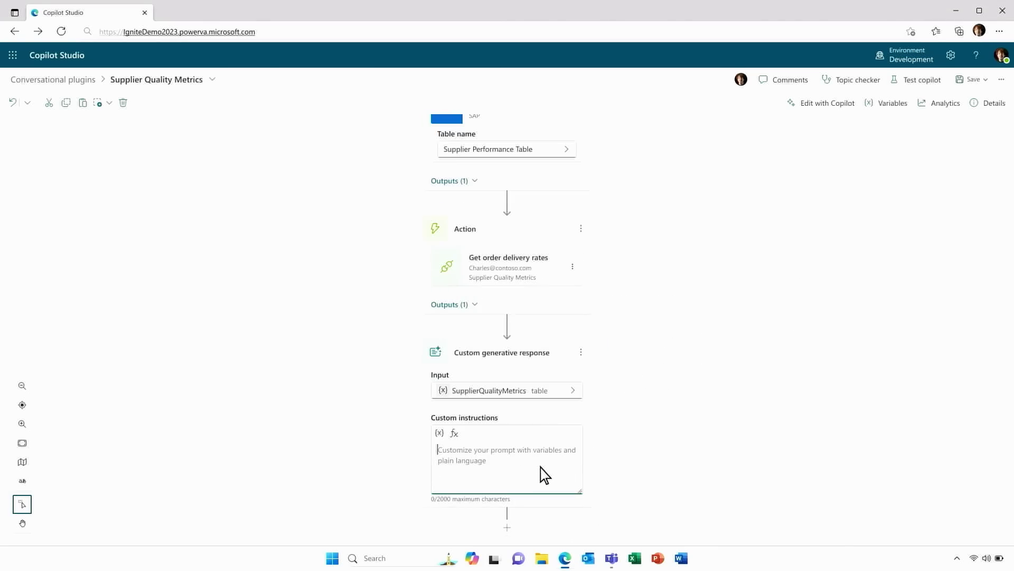
type("Create a summary of the lead times for supplier")
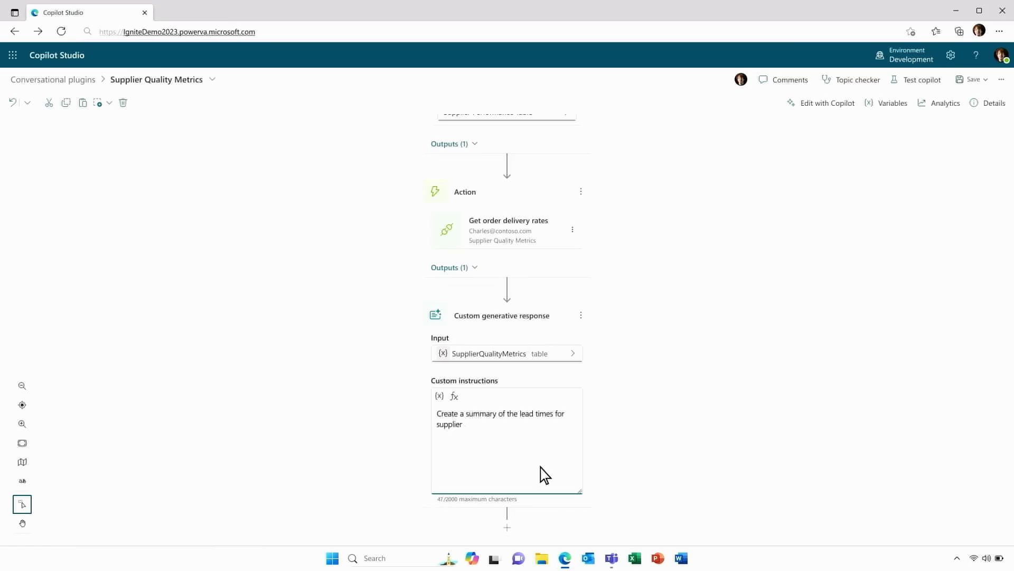
type("s that a user is requesting based on the period they have asked. Also include")
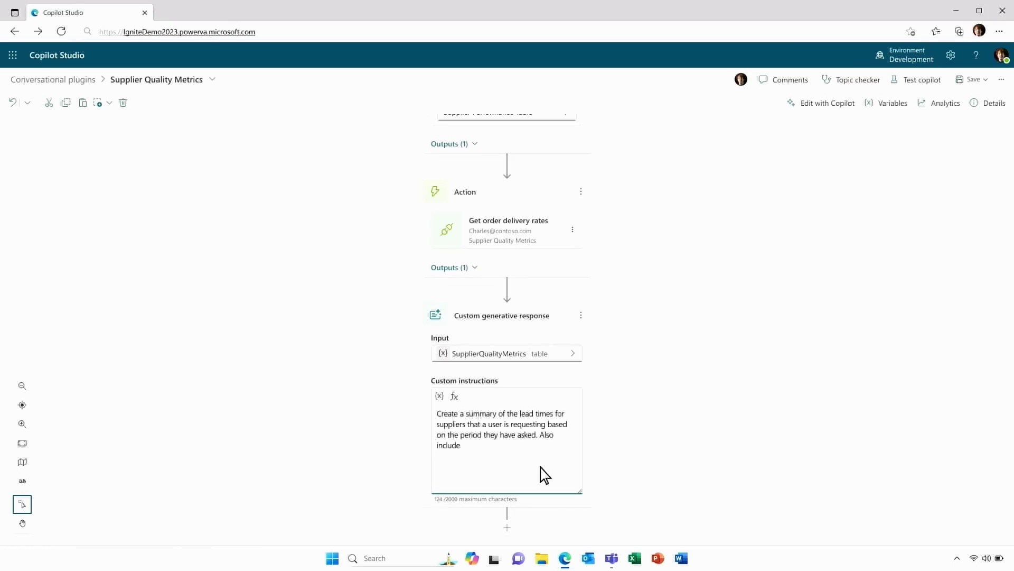
type(" details on the delivery date of the orders based on the period they have aske")
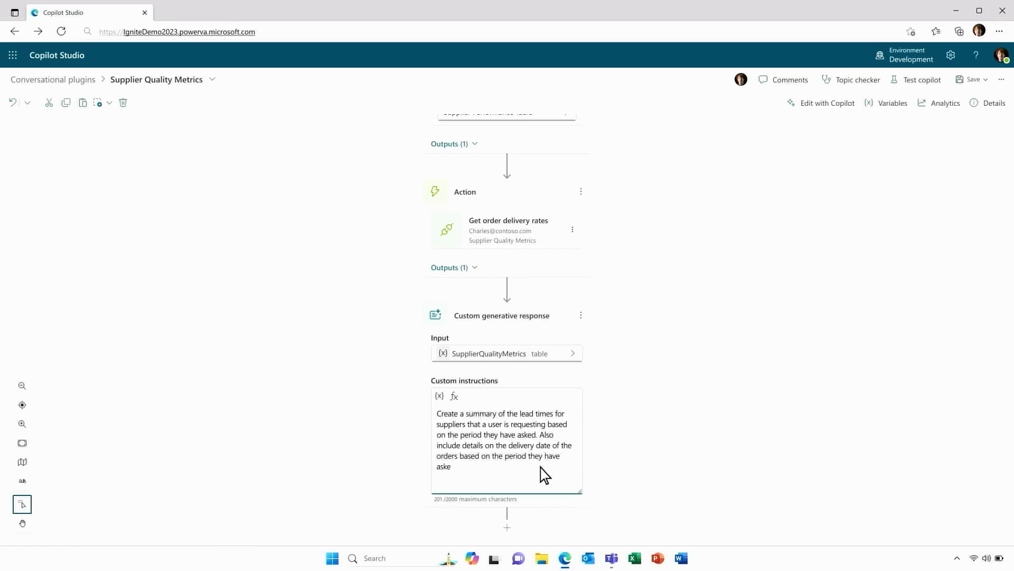
type("d")
Save the Supplier Quality Metrics topic using 'Save and publish to Microsoft Copilot'.
left_click(967, 82)
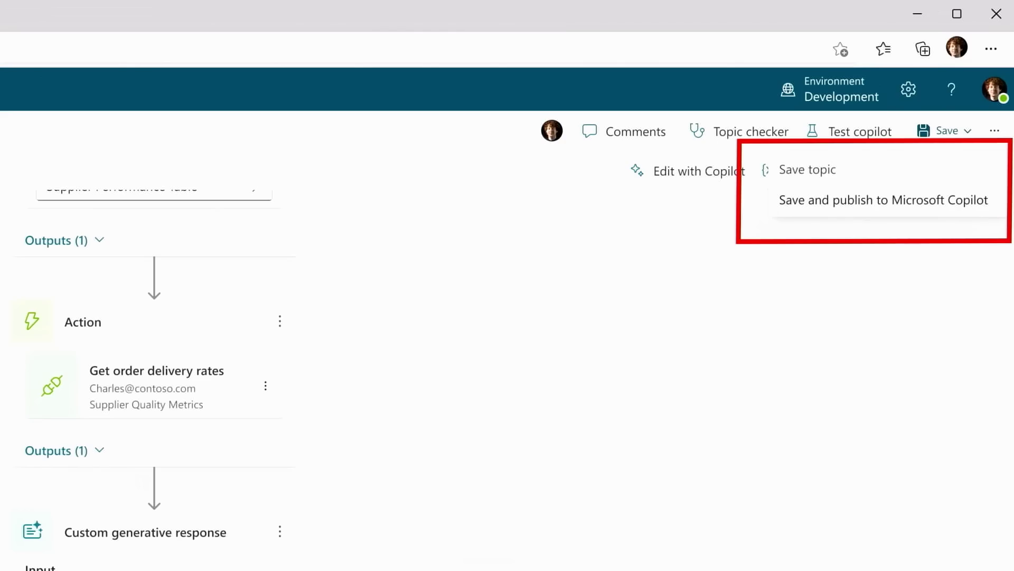
left_click(883, 200)
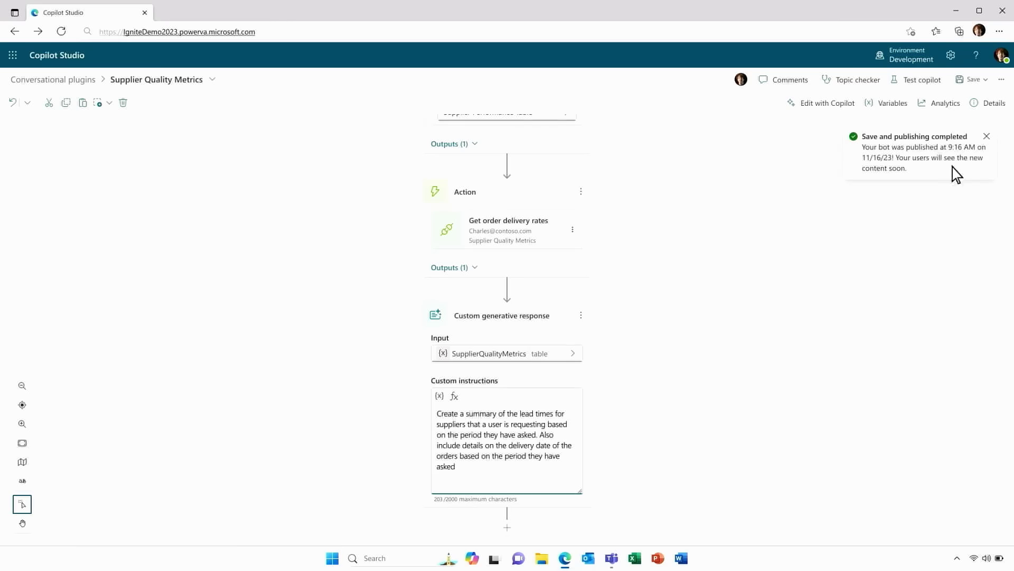
left_click(612, 559)
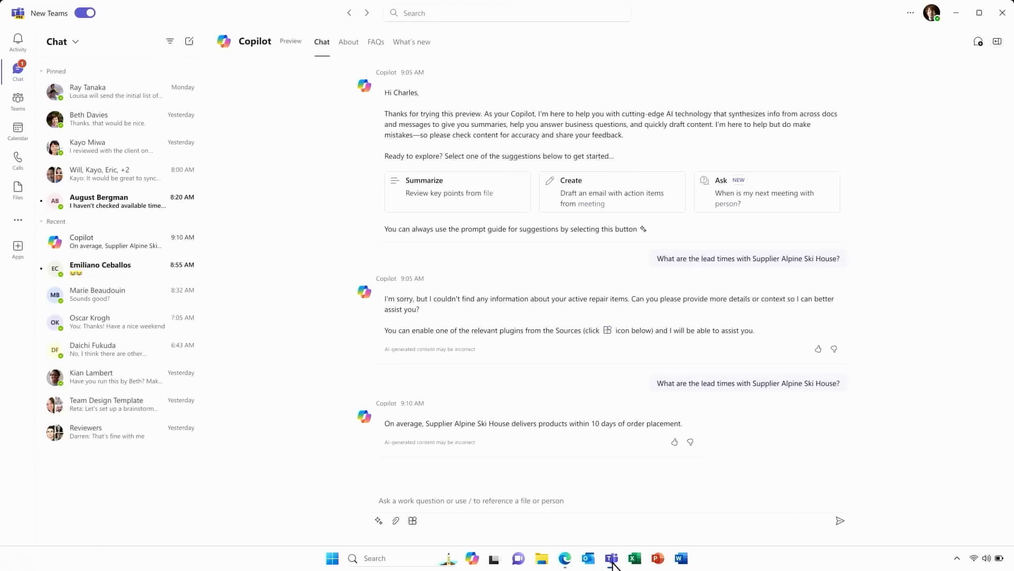
type("What a")
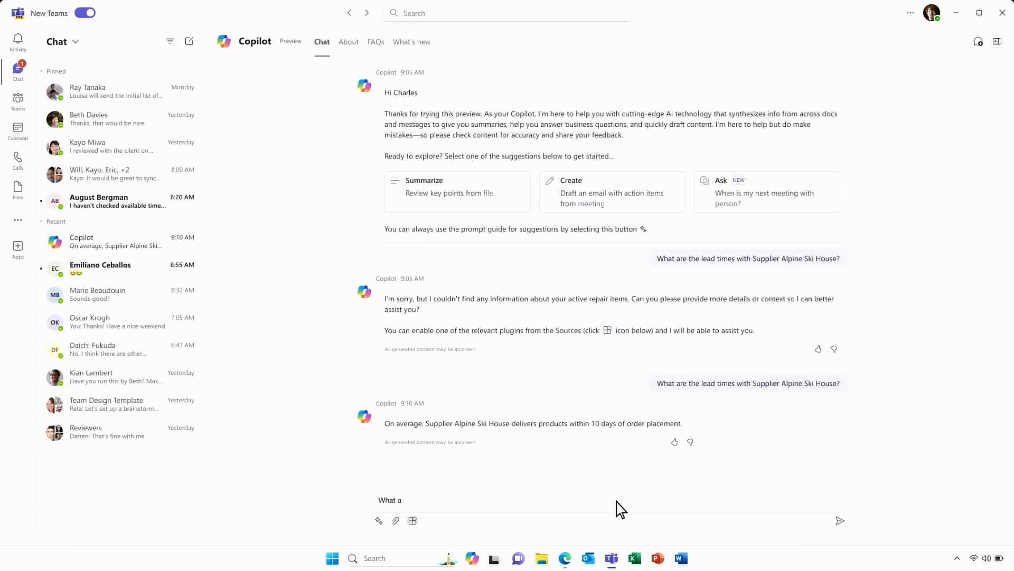
type("re the lead times with Supplier Alpine Ski House?")
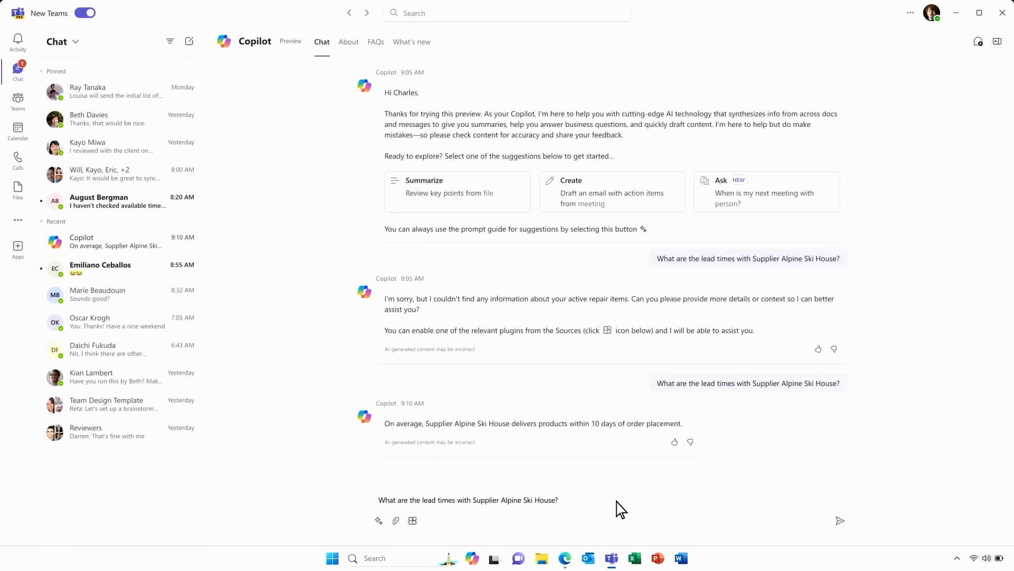
Ask Teams Copilot about Alpine Ski House lead times, getting 10-day delivery and 86% on-time rate.
left_click(841, 521)
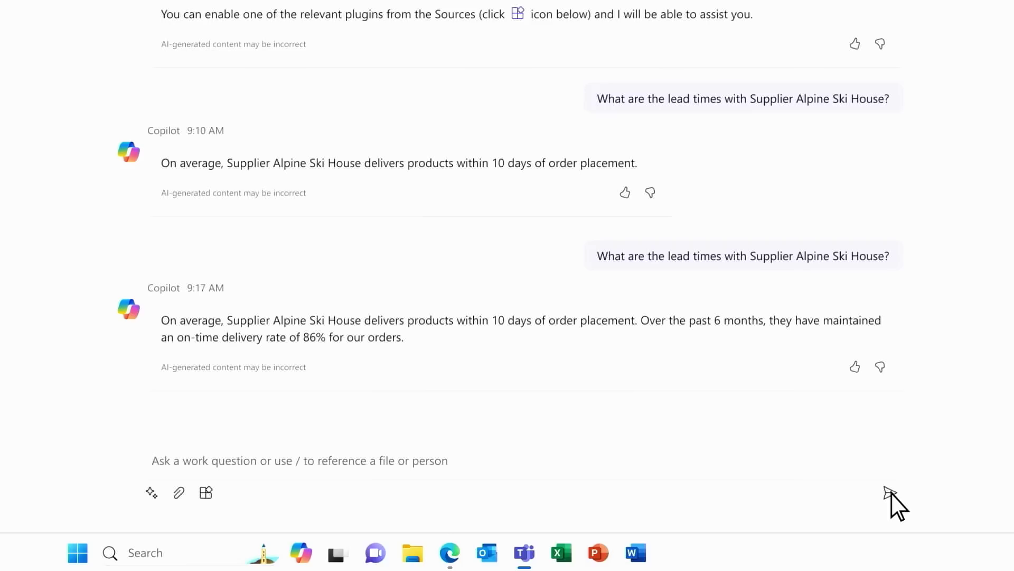